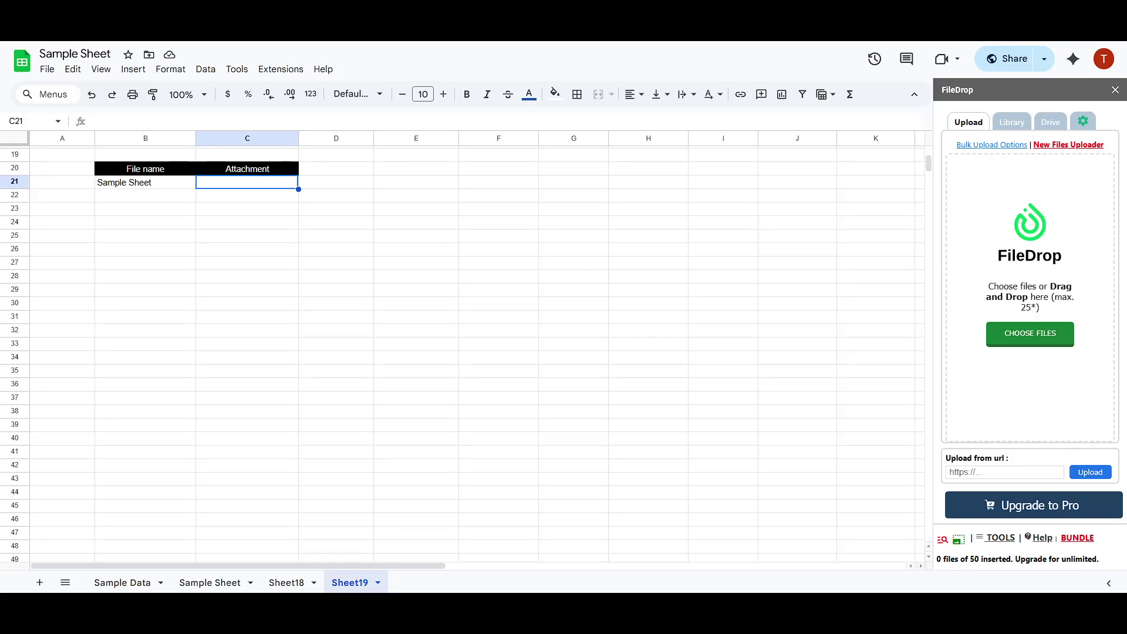
# - Centre-align the Sample Sheet name in B21 with Ctrl+Shift+E and close the FileDrop panel
pyautogui.click(284, 223)
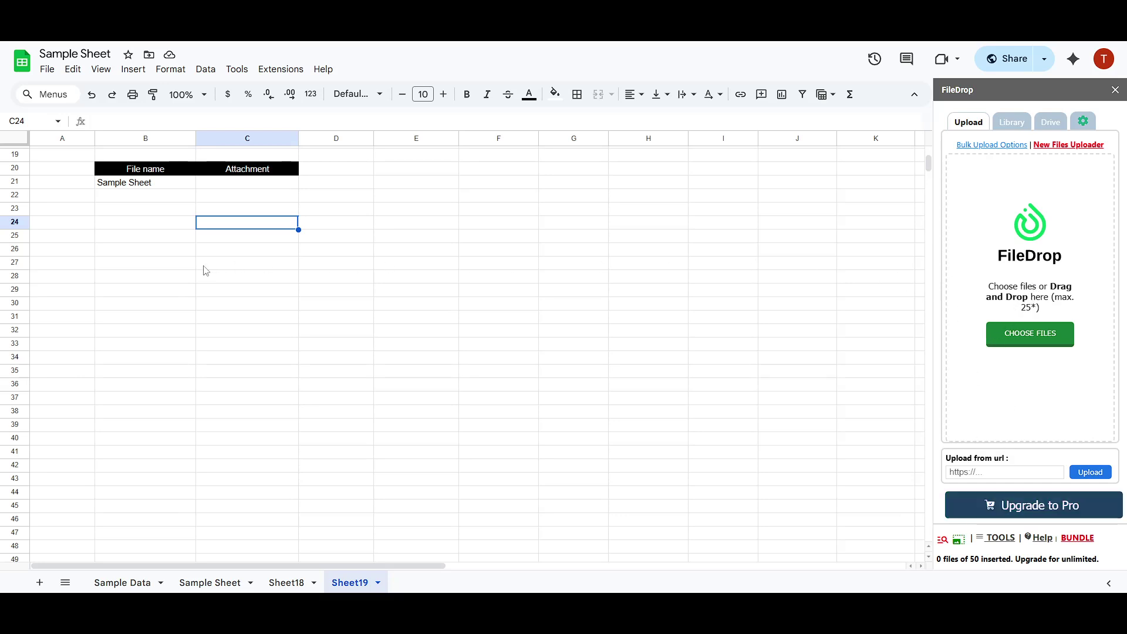
pyautogui.click(247, 189)
pyautogui.click(158, 184)
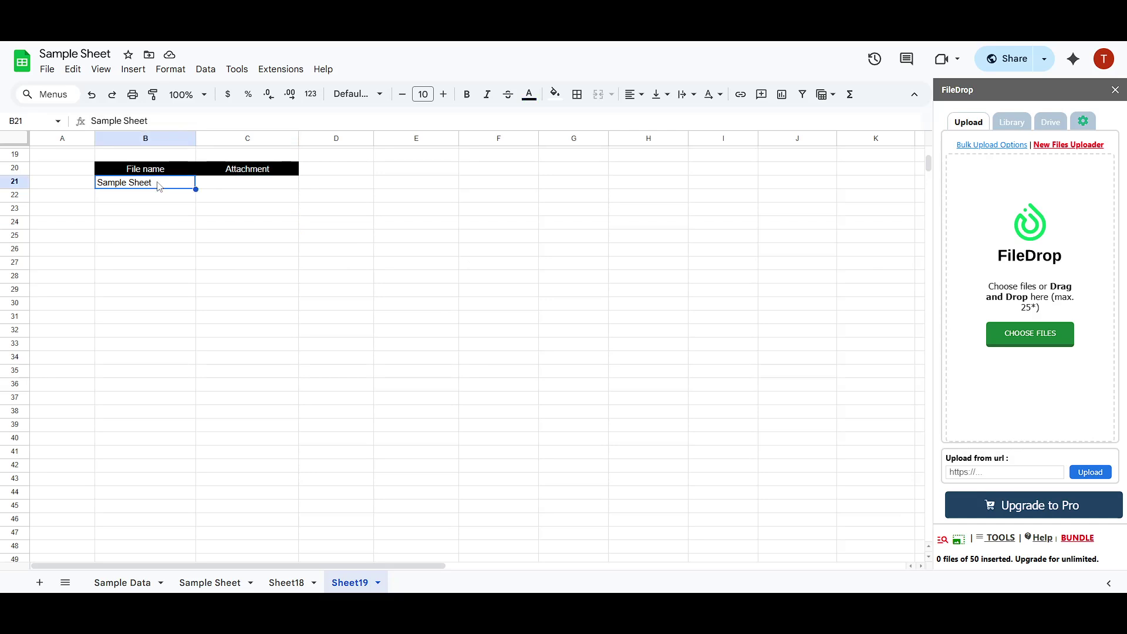
pyautogui.hotkey('ctrl', 'shift', 'e')
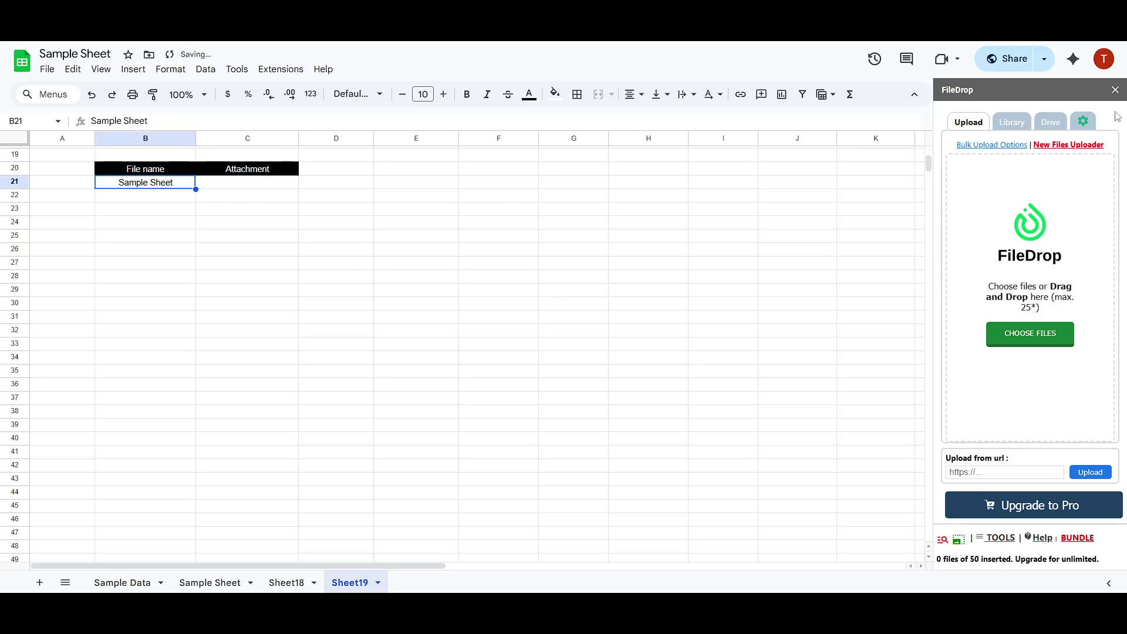
pyautogui.click(1114, 91)
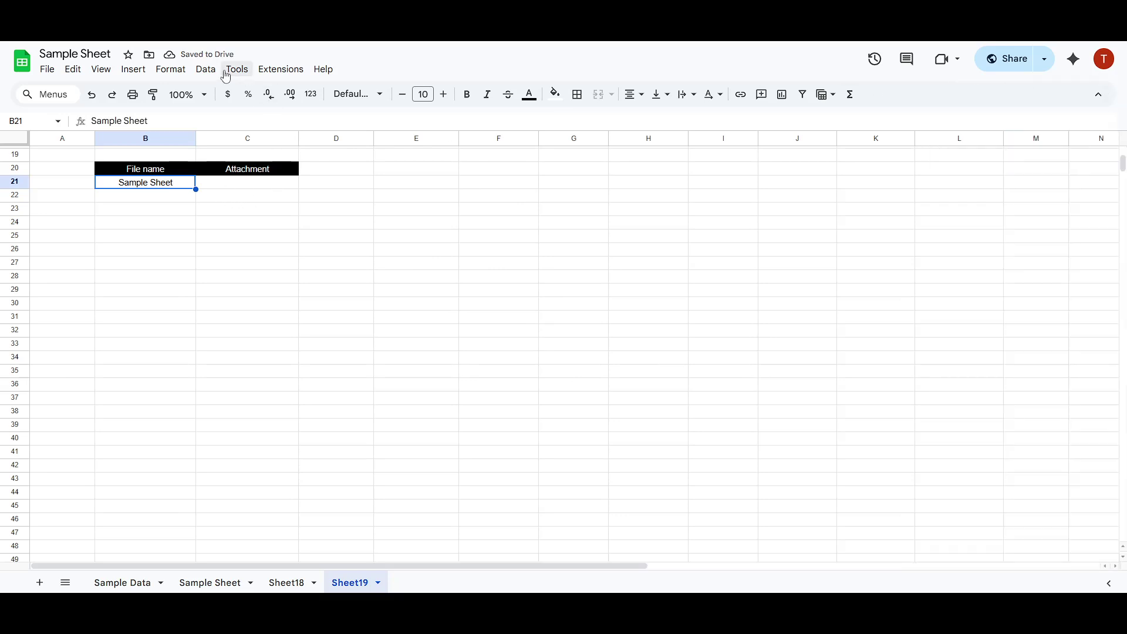
# - Open the Workspace Marketplace through Extensions > Add-ons > Get add-ons
pyautogui.click(272, 70)
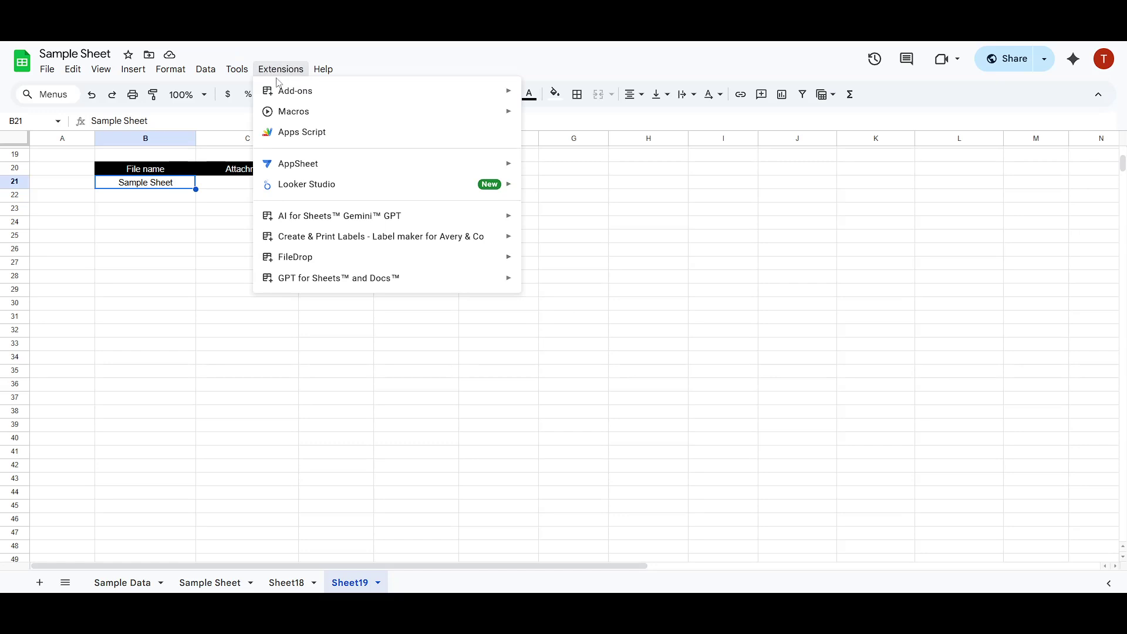
pyautogui.moveTo(295, 91)
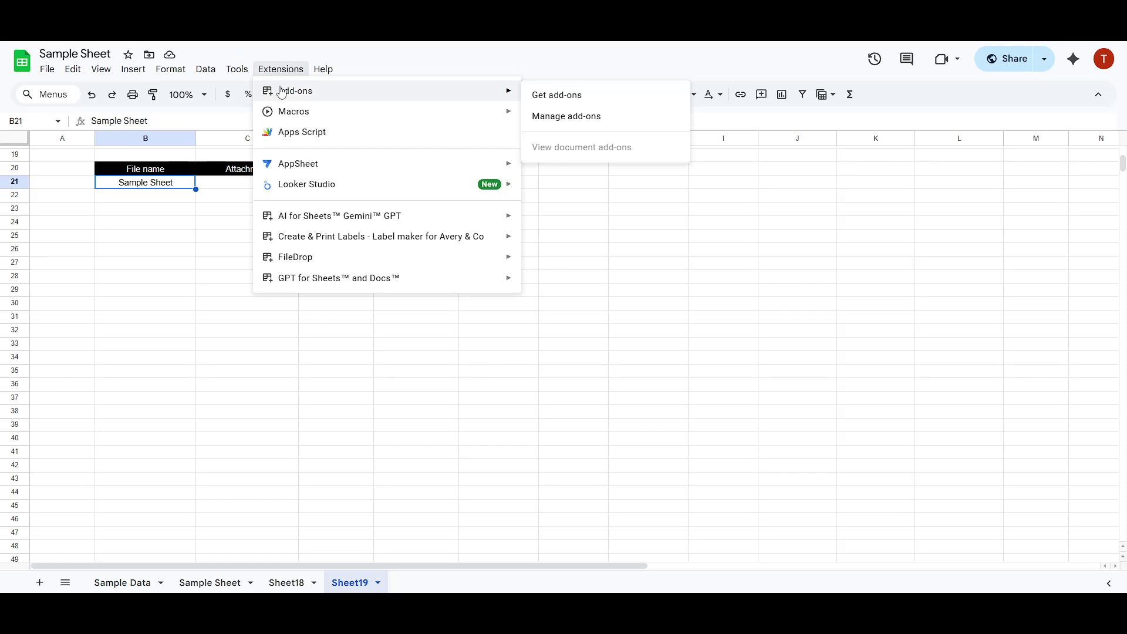
pyautogui.click(554, 97)
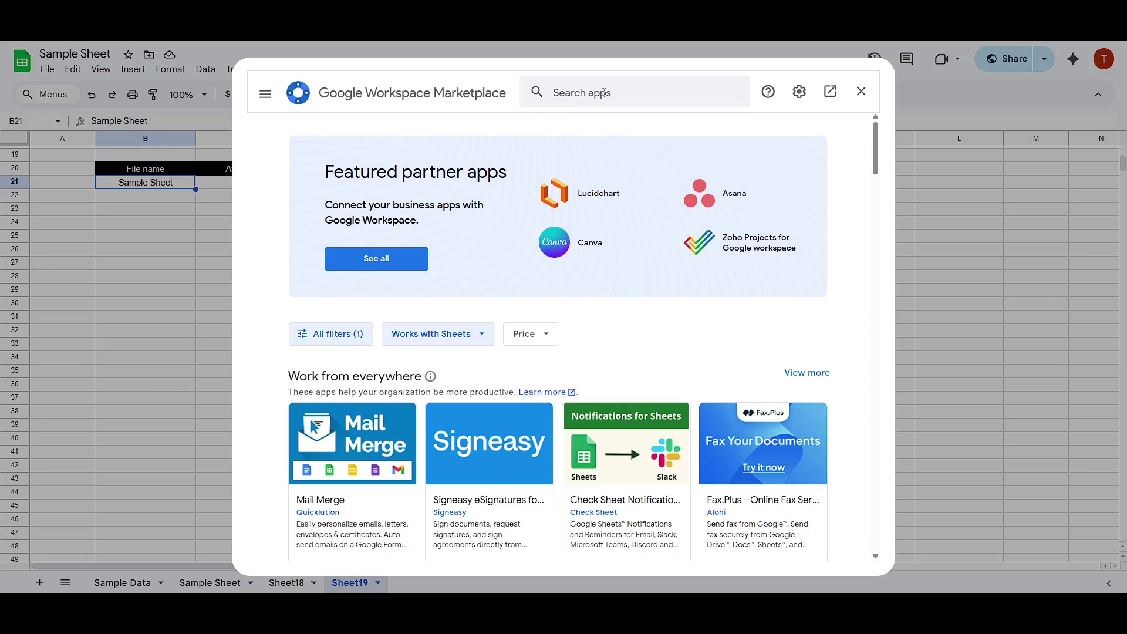
# - Search the Marketplace for 'filedrop', confirm its card shows installed, then close the Marketplace
pyautogui.click(605, 92)
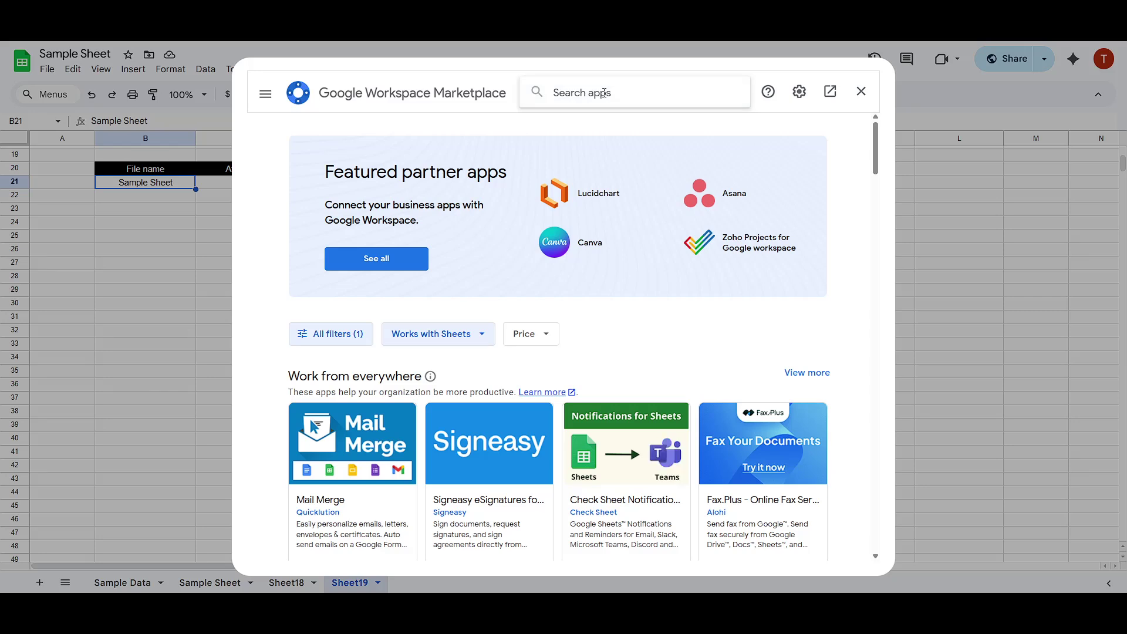
pyautogui.write('filedrop')
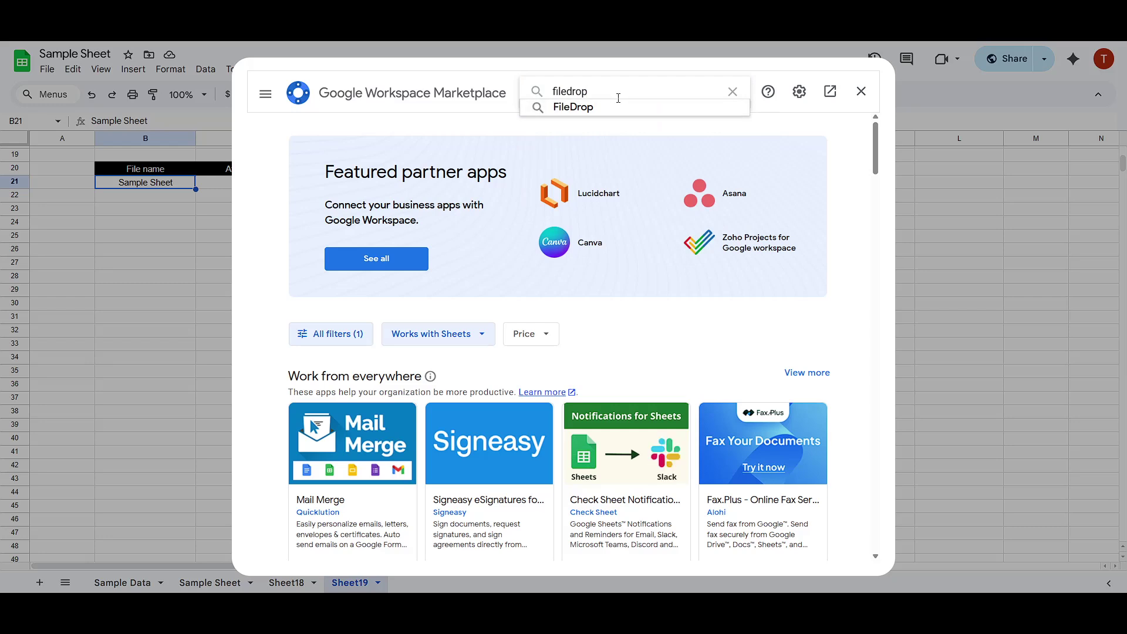
pyautogui.click(617, 105)
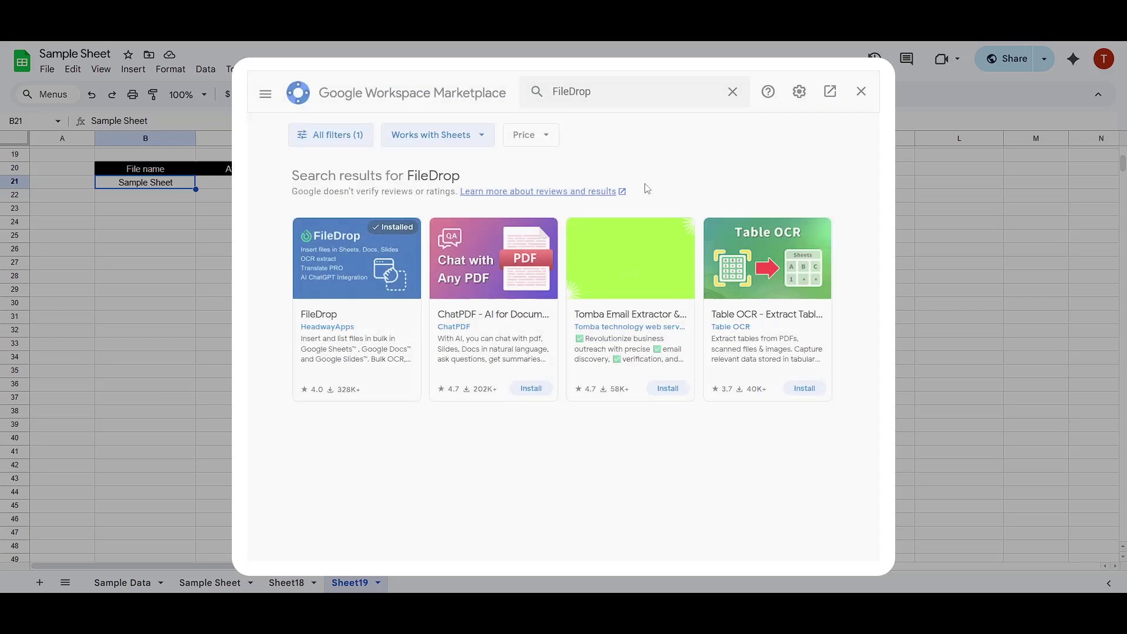
pyautogui.click(344, 328)
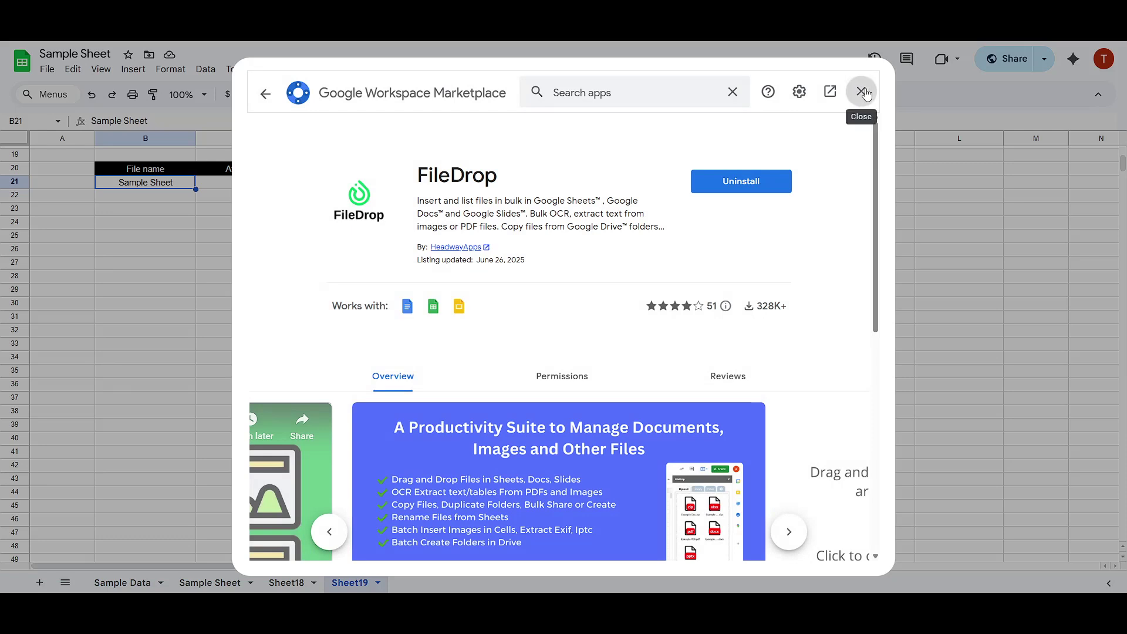
pyautogui.click(862, 91)
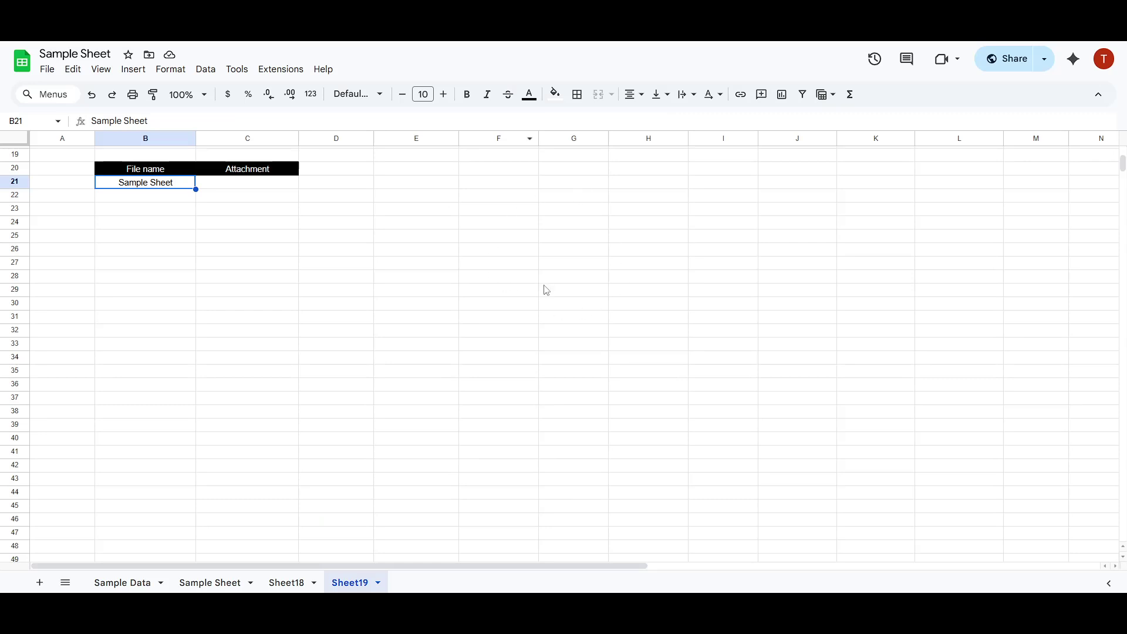
# - Start FileDrop from the Extensions menu so its upload panel loads beside the sheet
pyautogui.click(276, 70)
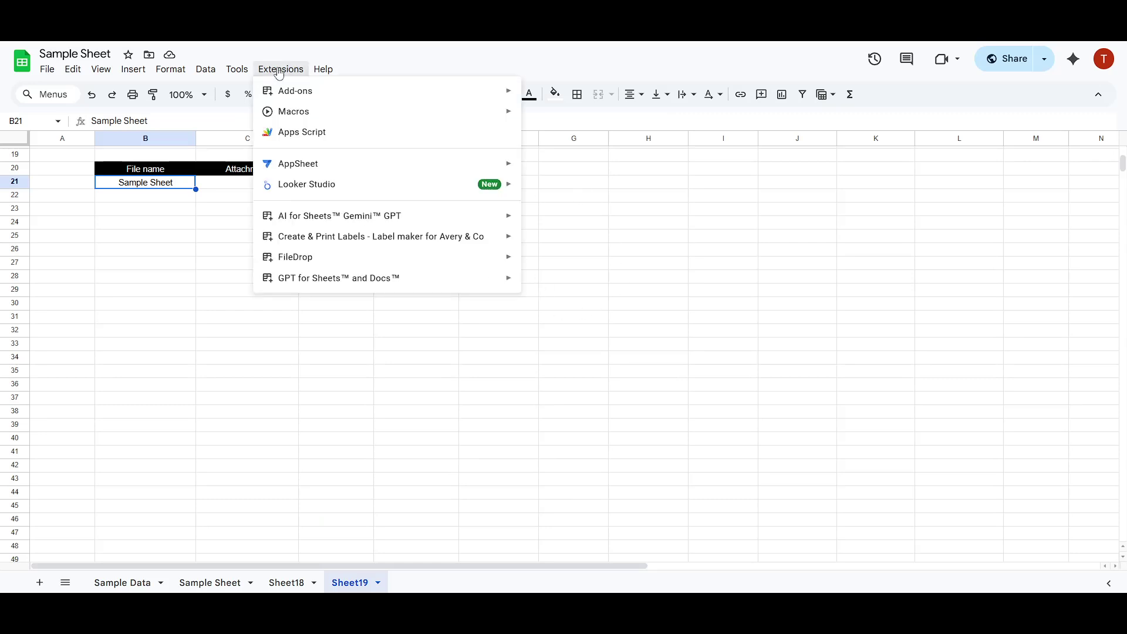
pyautogui.moveTo(296, 257)
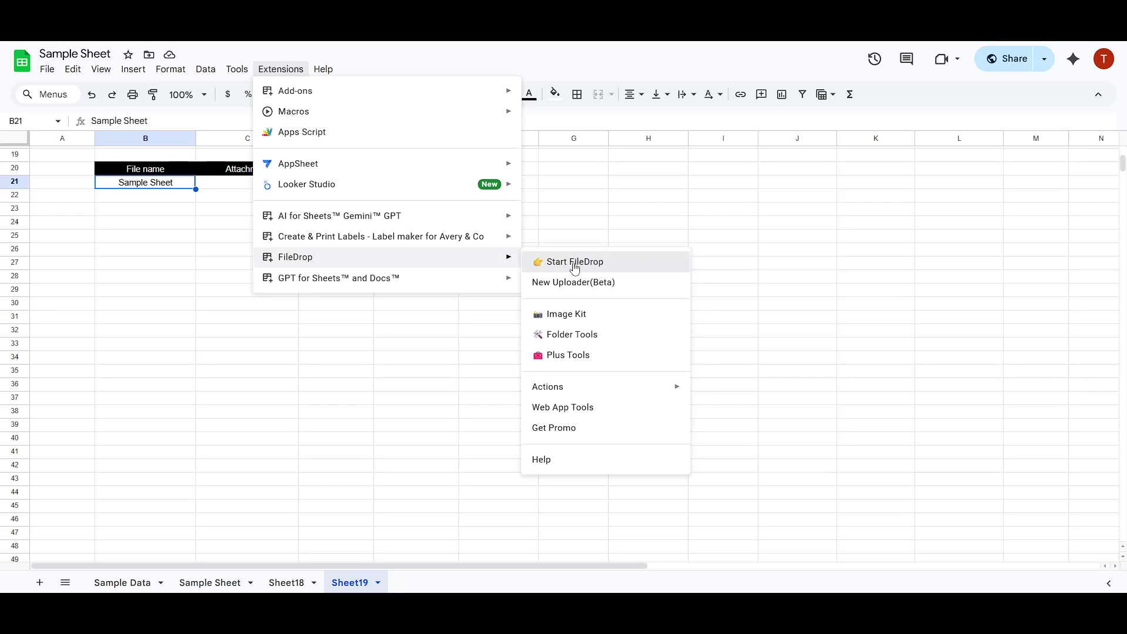
pyautogui.click(575, 262)
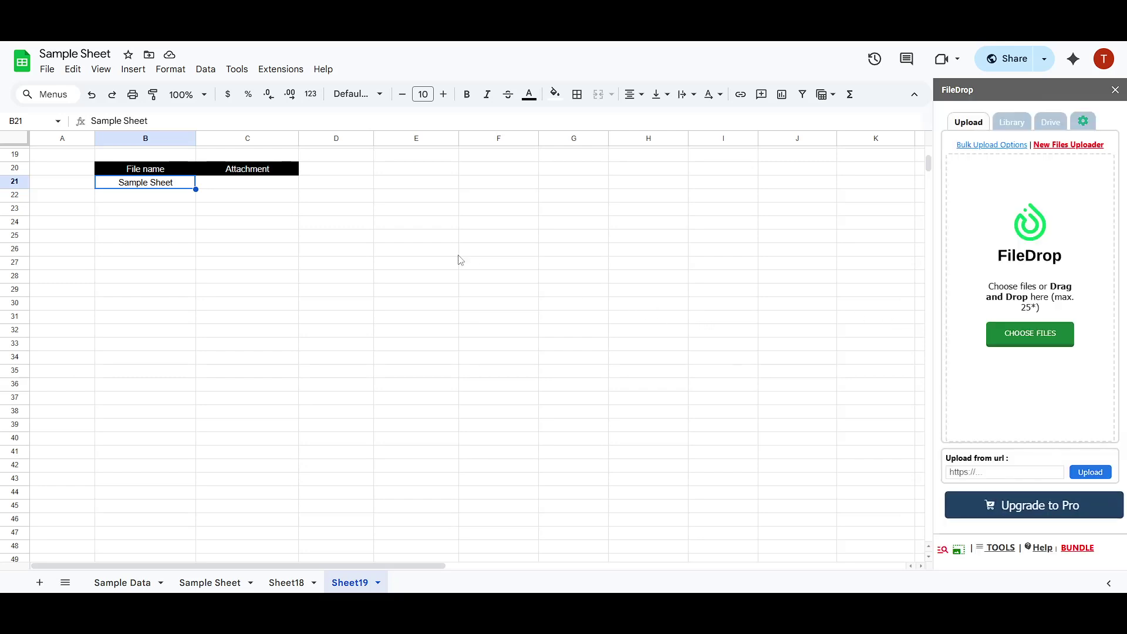
# - Select C21 and drag Sample Sheet.xlsx from File Explorer onto the FileDrop drop area
pyautogui.click(259, 185)
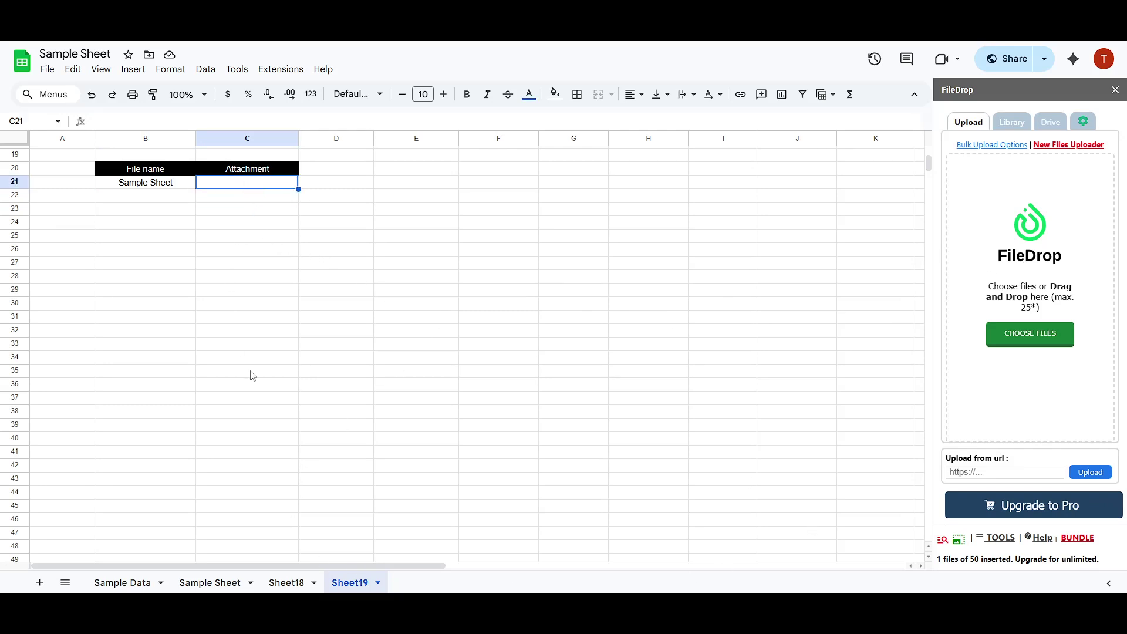
pyautogui.hotkey('alt', 'Tab')
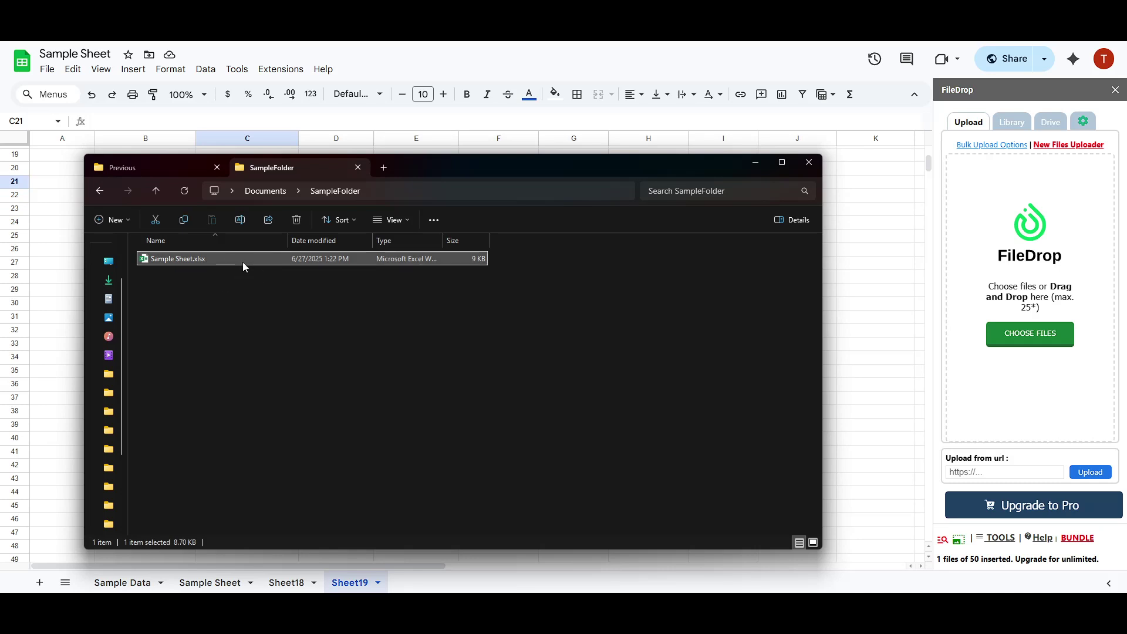
pyautogui.moveTo(244, 262)
pyautogui.mouseDown()
pyautogui.moveTo(862, 279)
pyautogui.moveTo(1032, 307)
pyautogui.mouseUp()
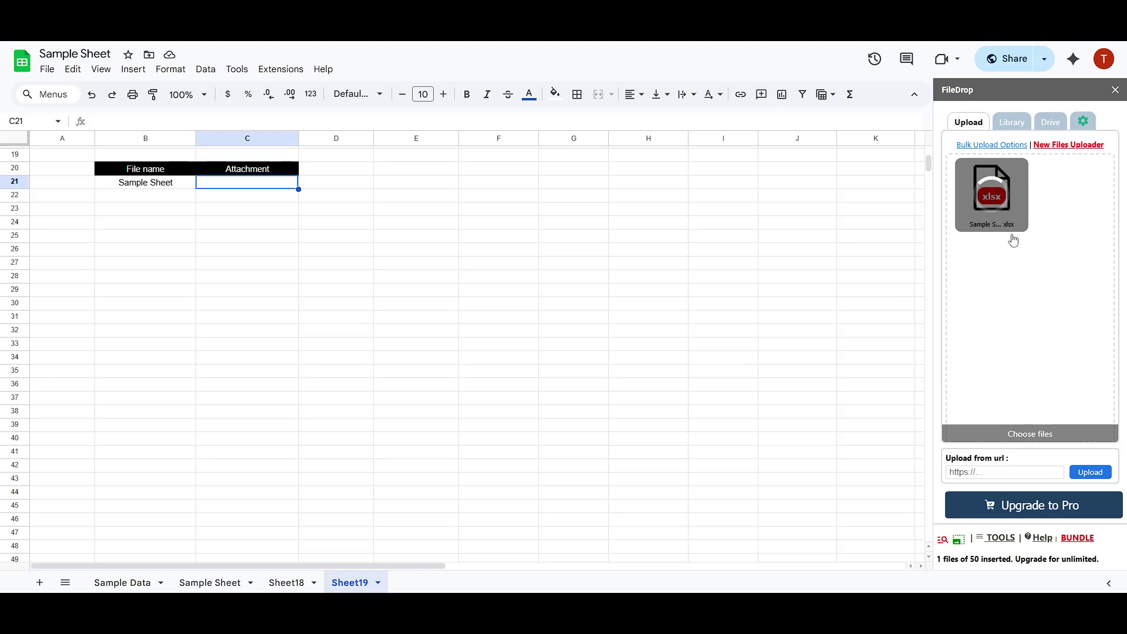
pyautogui.click(283, 195)
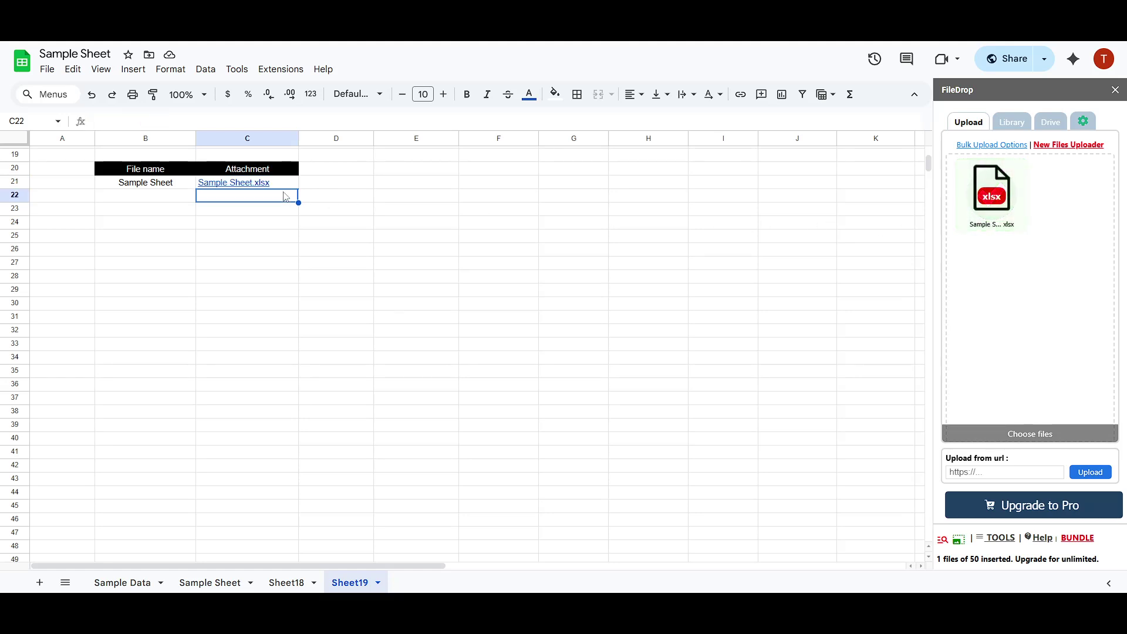
pyautogui.click(276, 182)
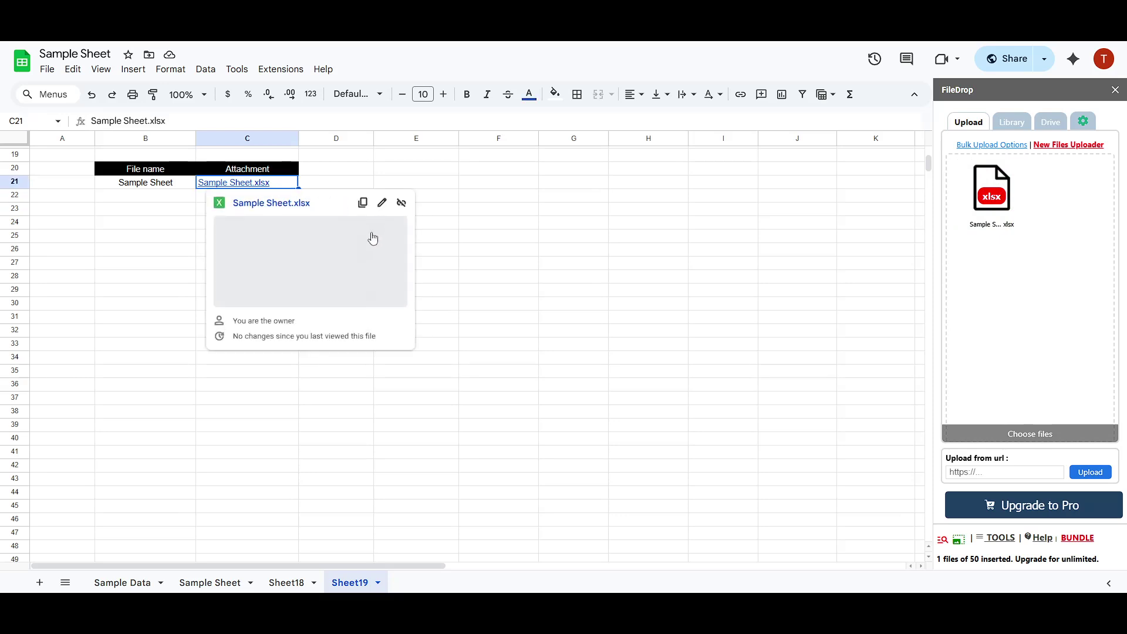
pyautogui.click(572, 278)
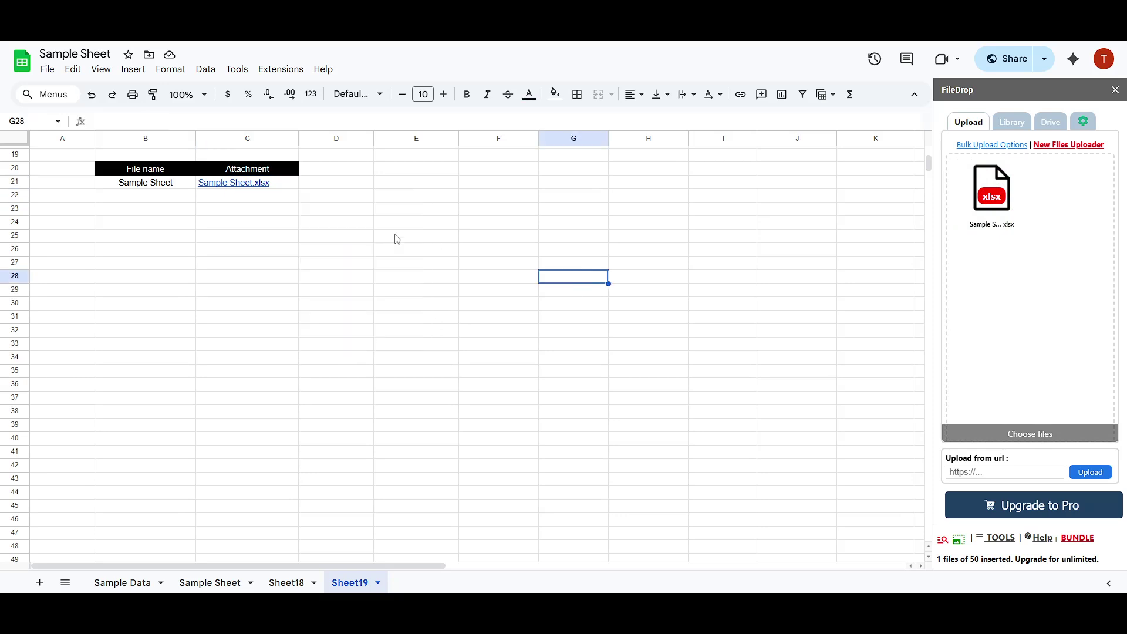
pyautogui.click(272, 200)
pyautogui.moveTo(992, 194)
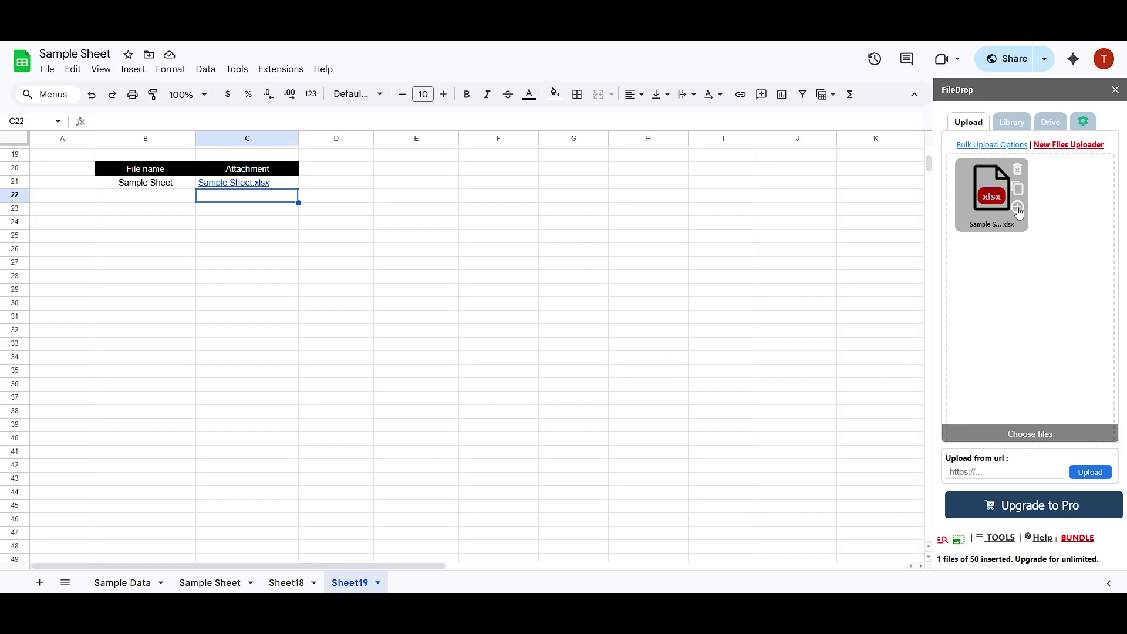
# - Insert Sample Sheet.xlsx links into C22 and C23 with the FileDrop insert button
pyautogui.click(1018, 209)
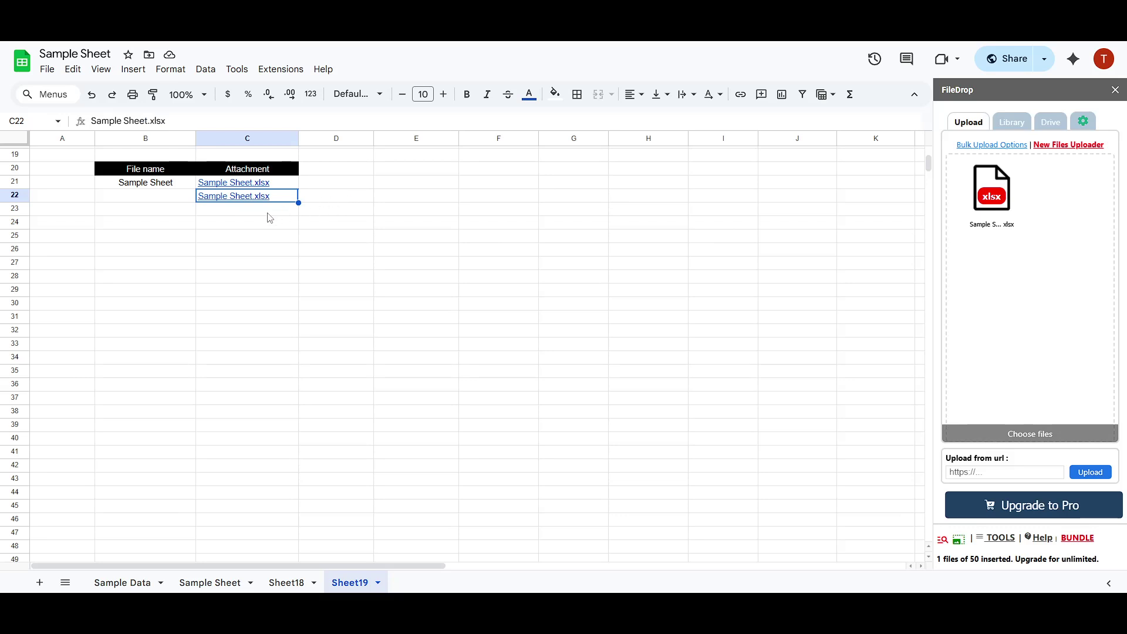
pyautogui.click(268, 213)
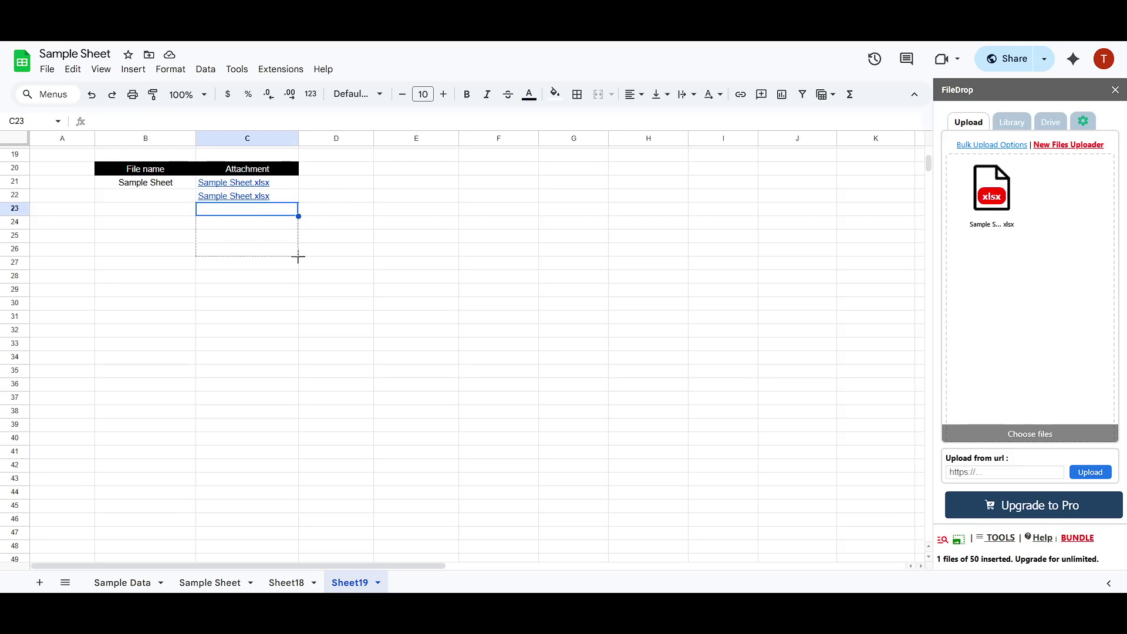
pyautogui.moveTo(298, 215); pyautogui.dragTo(297, 280)
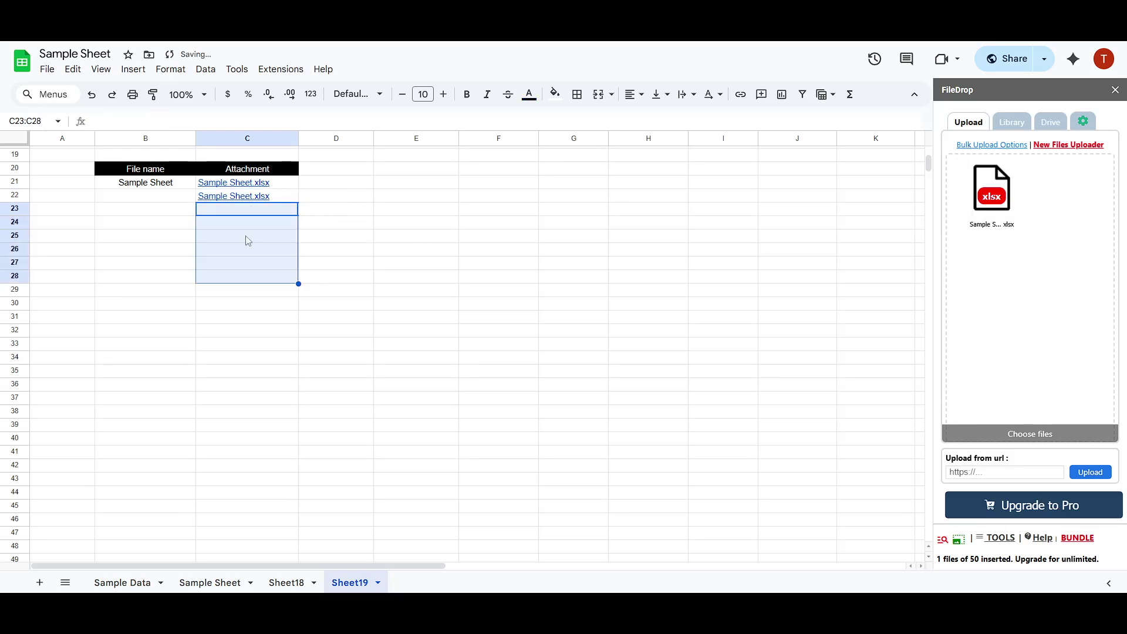
pyautogui.click(267, 214)
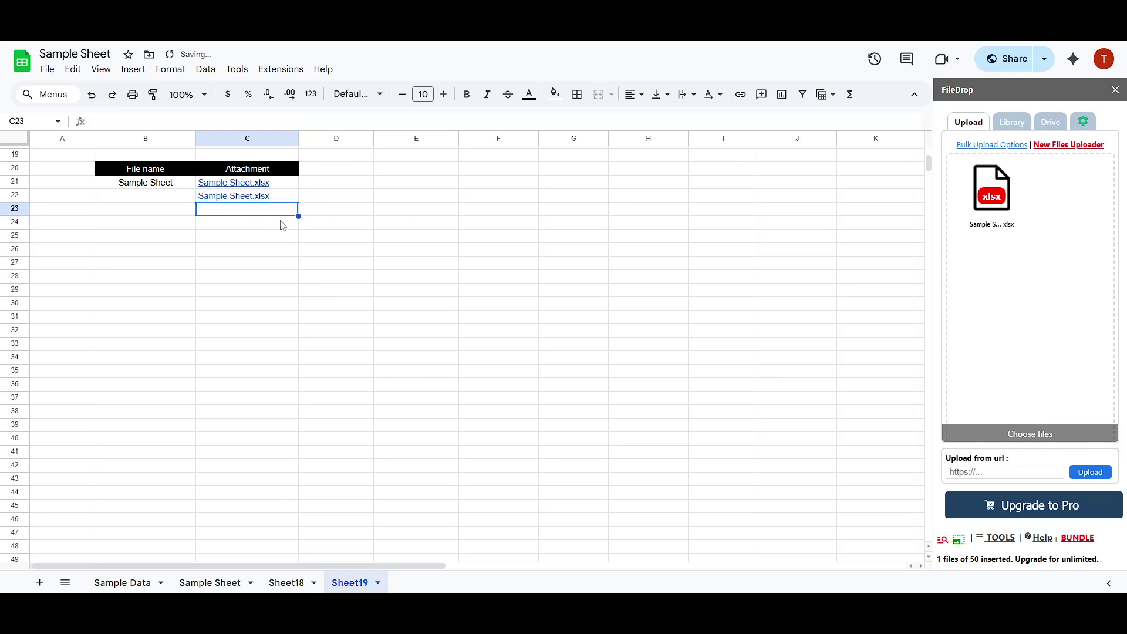
pyautogui.moveTo(234, 217)
pyautogui.mouseDown()
pyautogui.moveTo(248, 226)
pyautogui.moveTo(247, 281)
pyautogui.mouseUp()
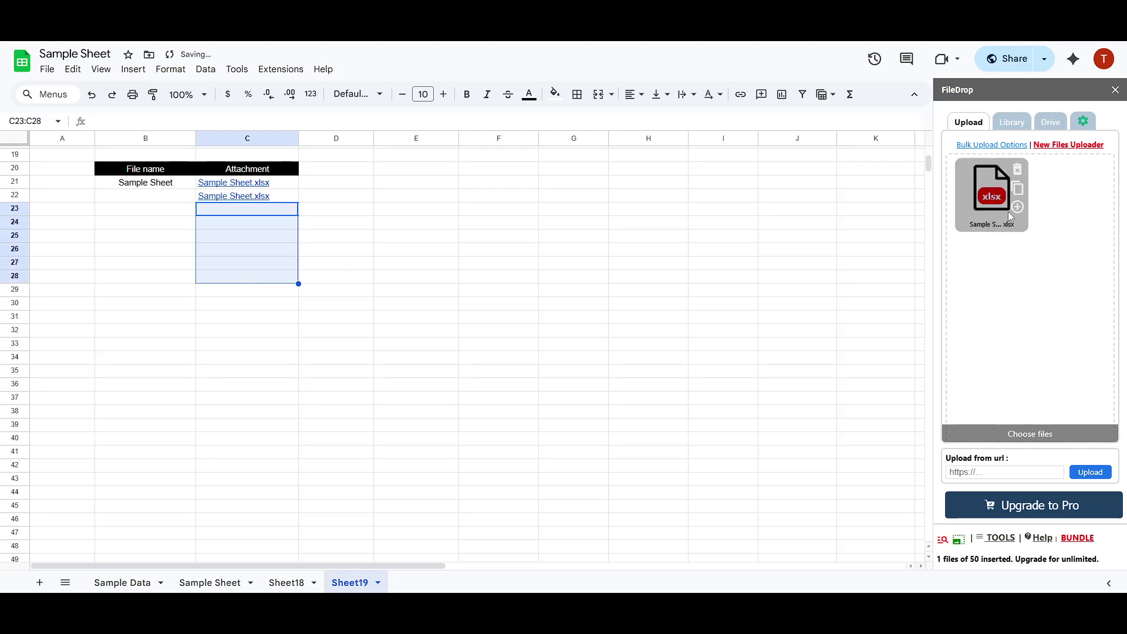
pyautogui.click(1017, 207)
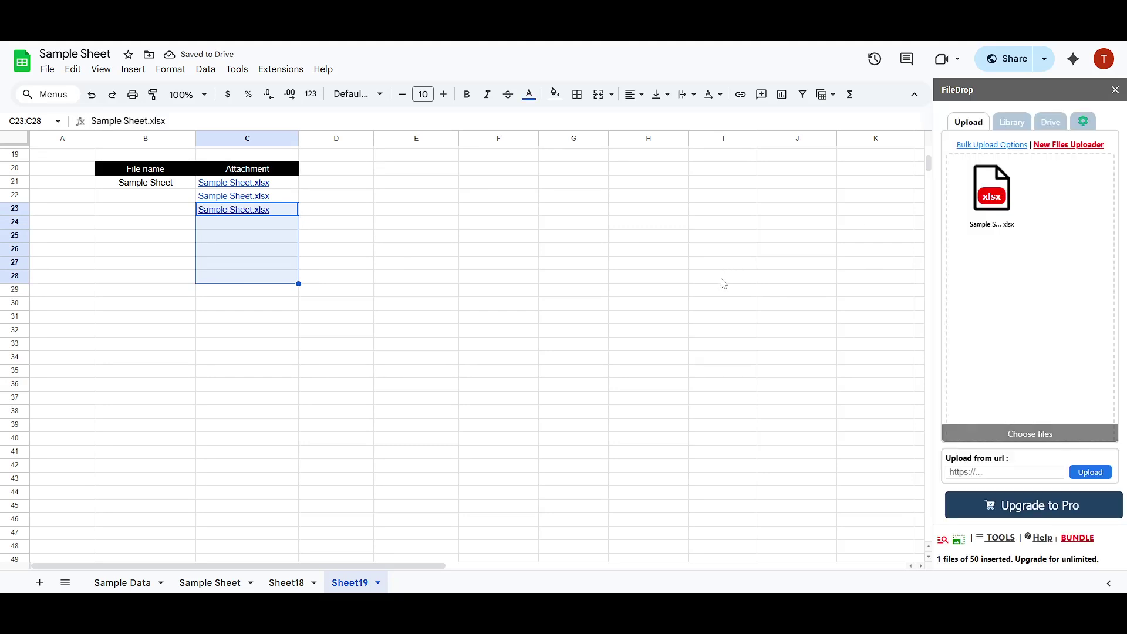
# - Copy the C23 file link and paste it into C24 and C25
pyautogui.click(255, 225)
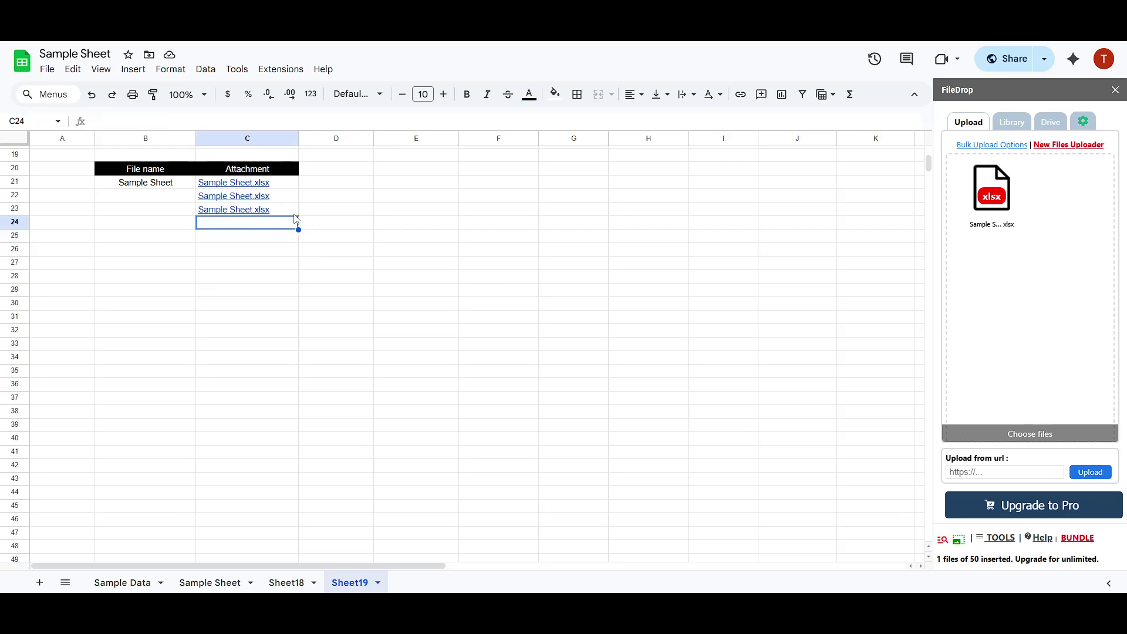
pyautogui.click(285, 213)
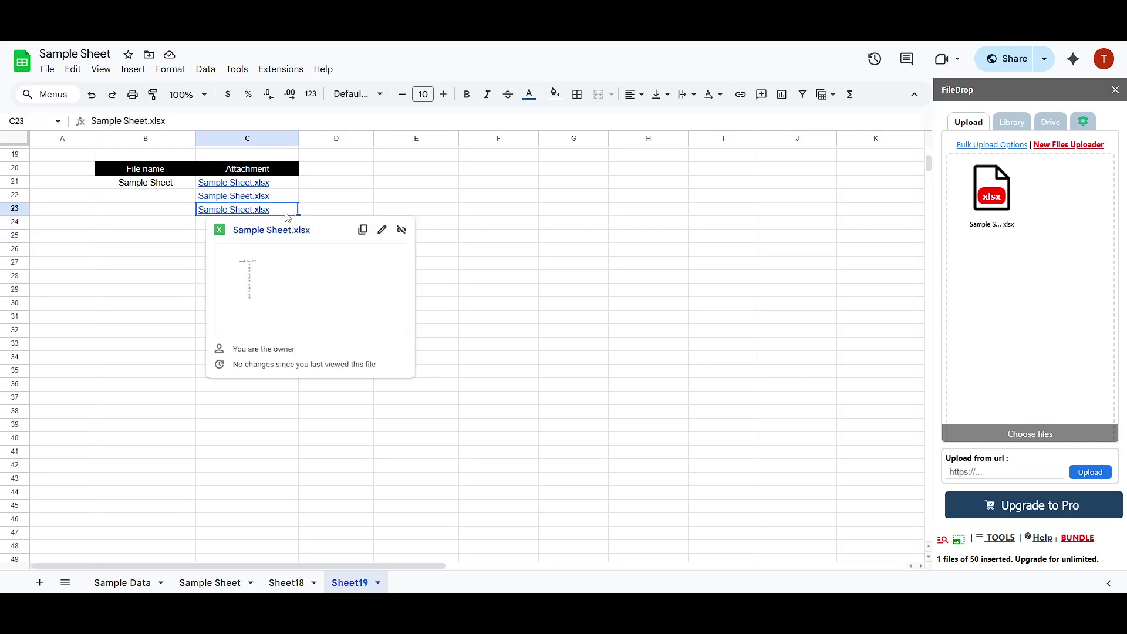
pyautogui.click(429, 199)
pyautogui.click(257, 230)
pyautogui.write('Sample Sheet.xlsx')
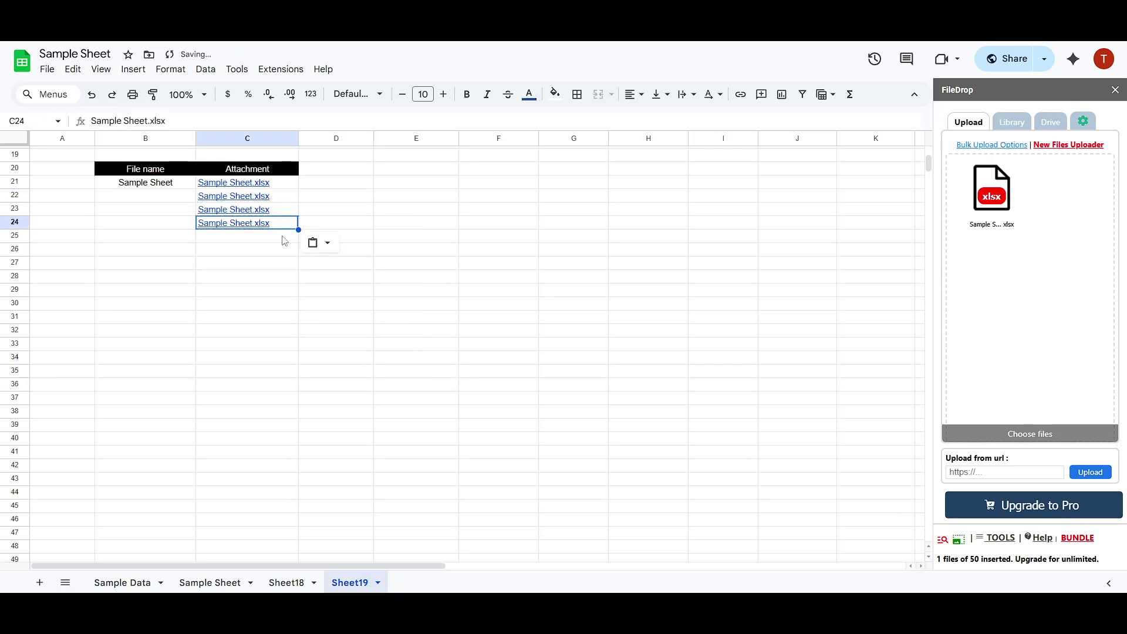
pyautogui.click(386, 214)
pyautogui.click(269, 239)
pyautogui.write('Sample Sheet.xlsx')
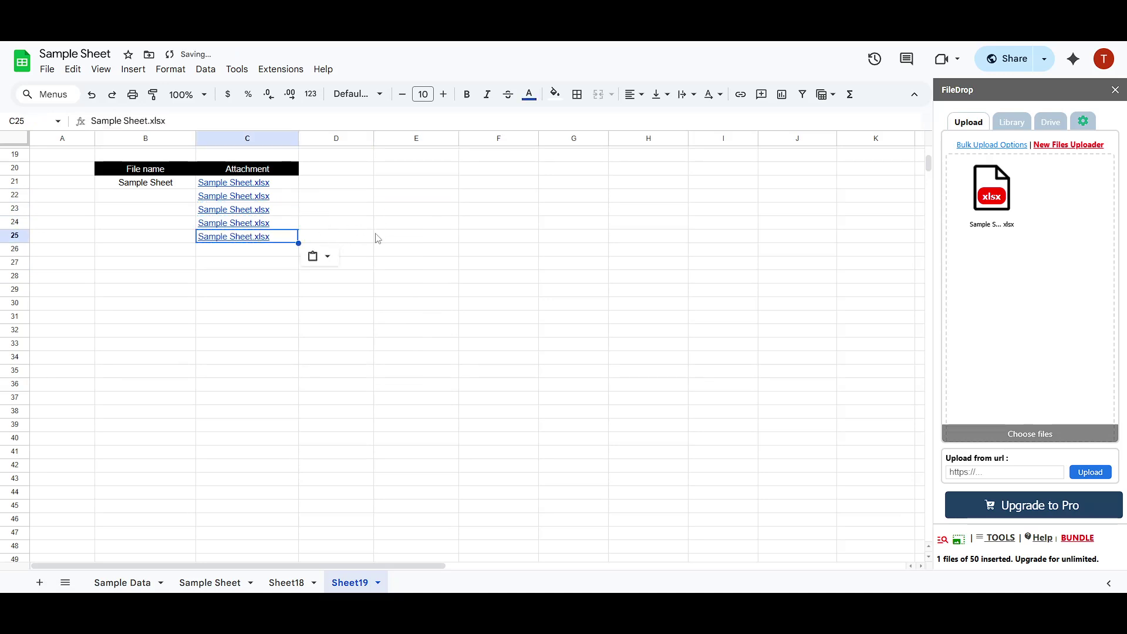
# - Paste the same file link into C26 and C27, then check the C24 link
pyautogui.click(416, 227)
pyautogui.click(273, 256)
pyautogui.write('Sample Sheet.xlsx')
pyautogui.click(478, 231)
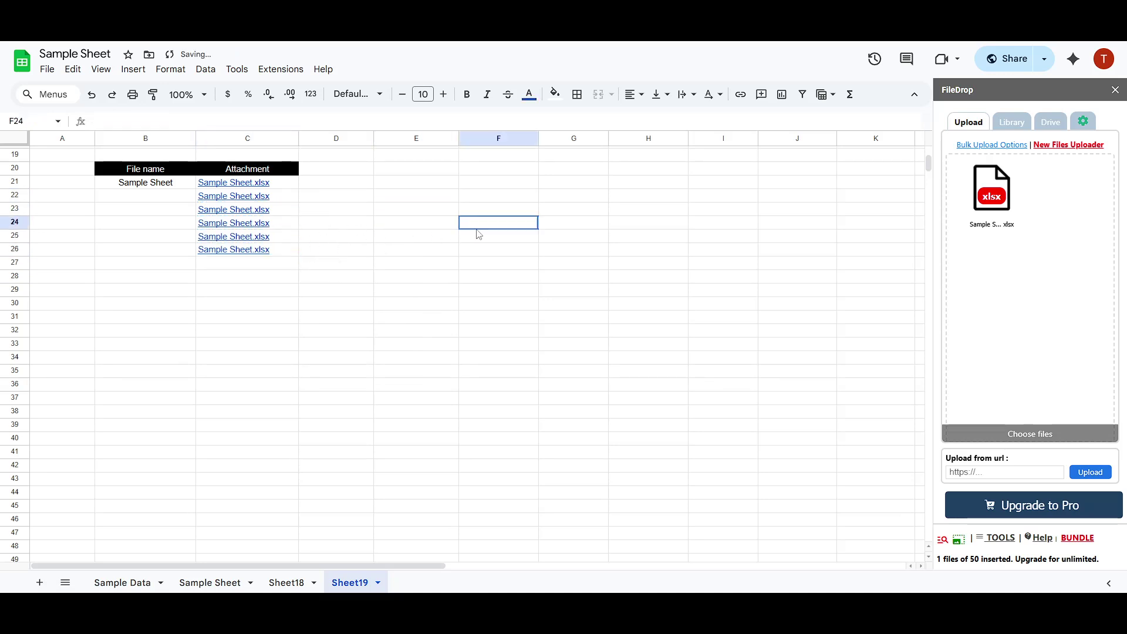
pyautogui.click(266, 274)
pyautogui.write('Sample Sheet.xlsx')
pyautogui.click(472, 280)
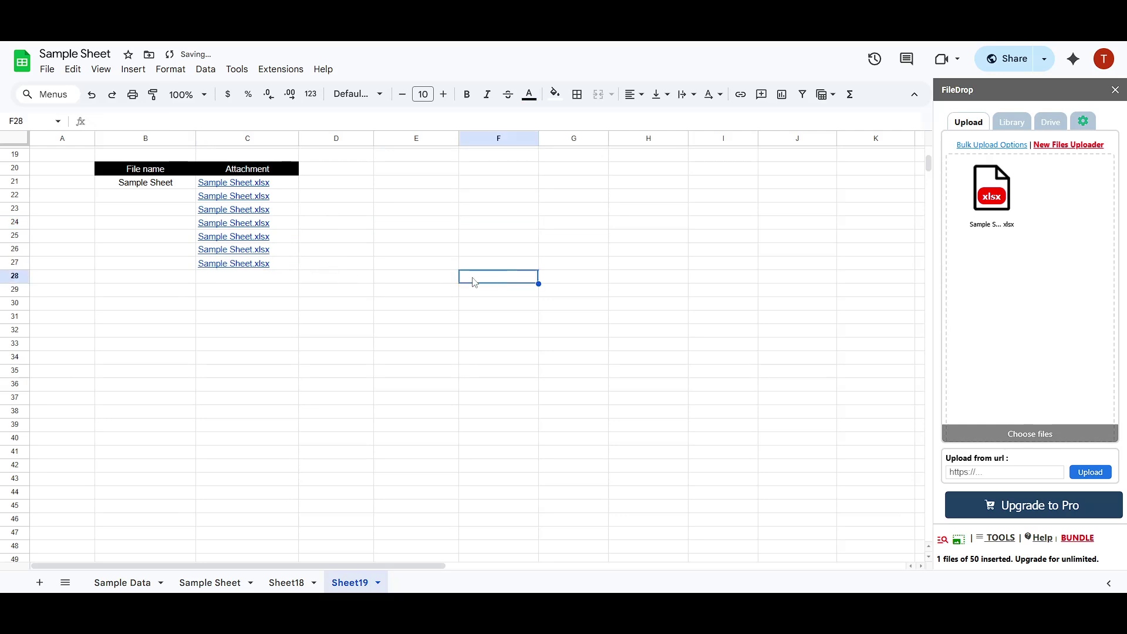
pyautogui.click(269, 224)
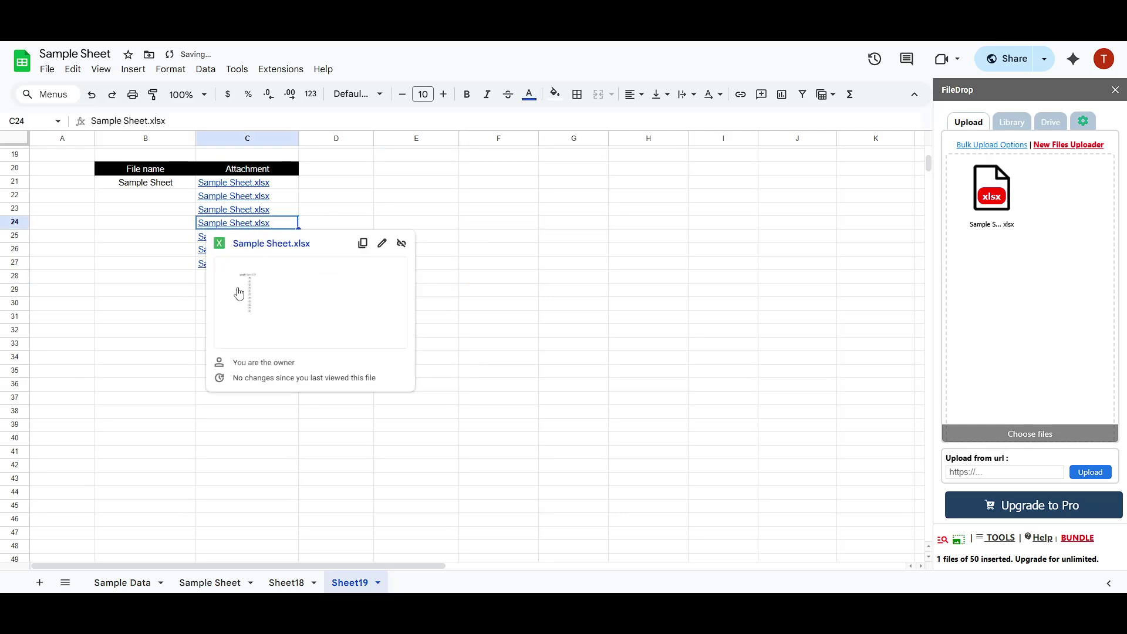